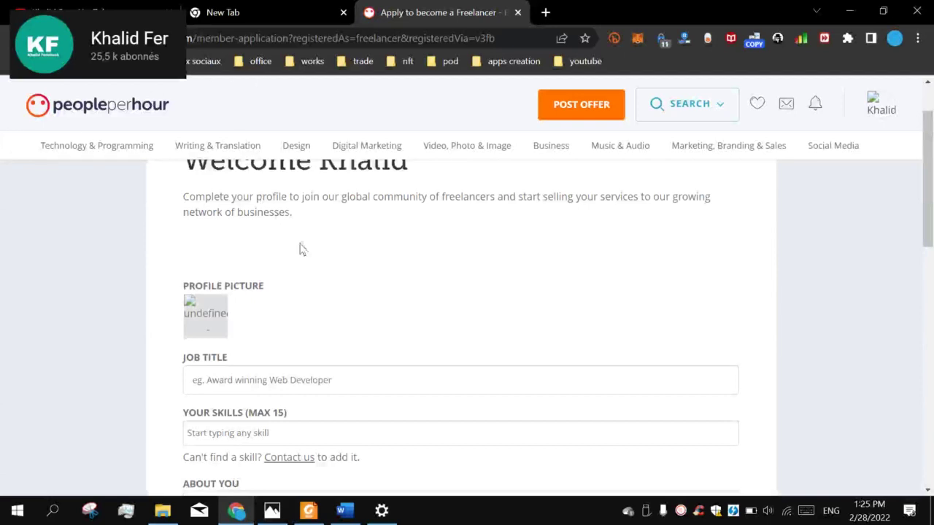
# Go through the Job Title, Your Skills and About You fields of the freelancer application.
pyautogui.click(201, 385)
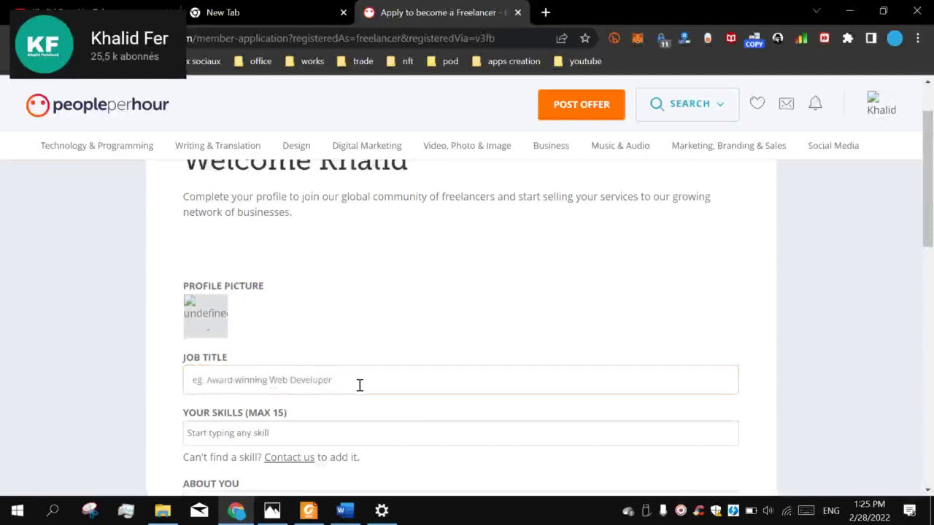
pyautogui.scroll(-1, 358, 385)
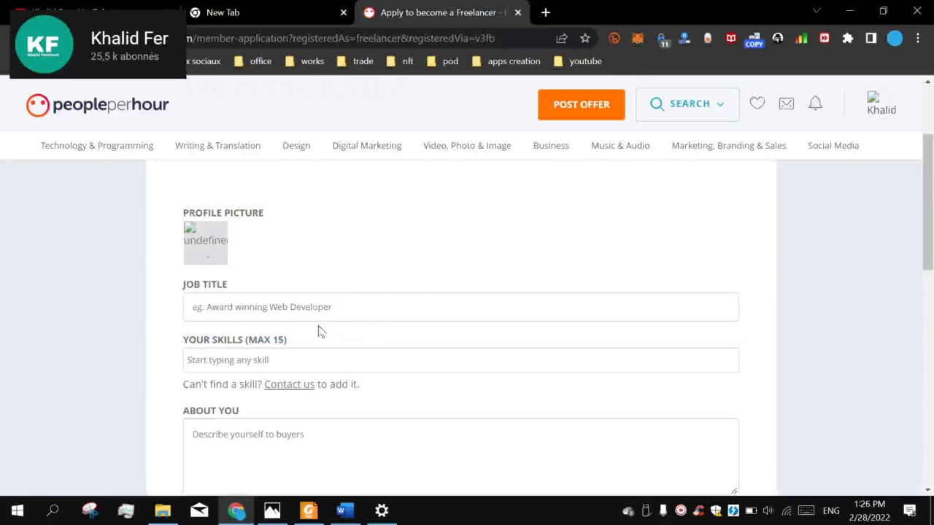
pyautogui.click(241, 358)
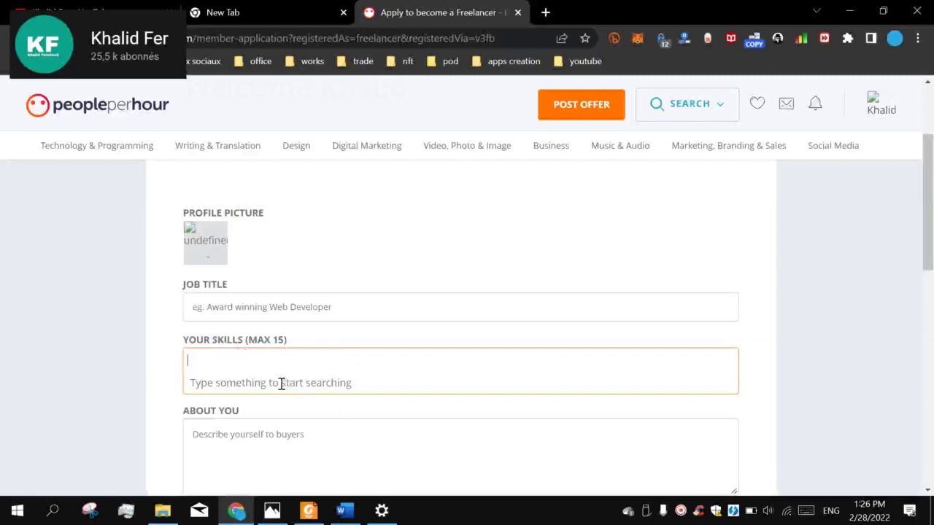
pyautogui.scroll(-2, 302, 387)
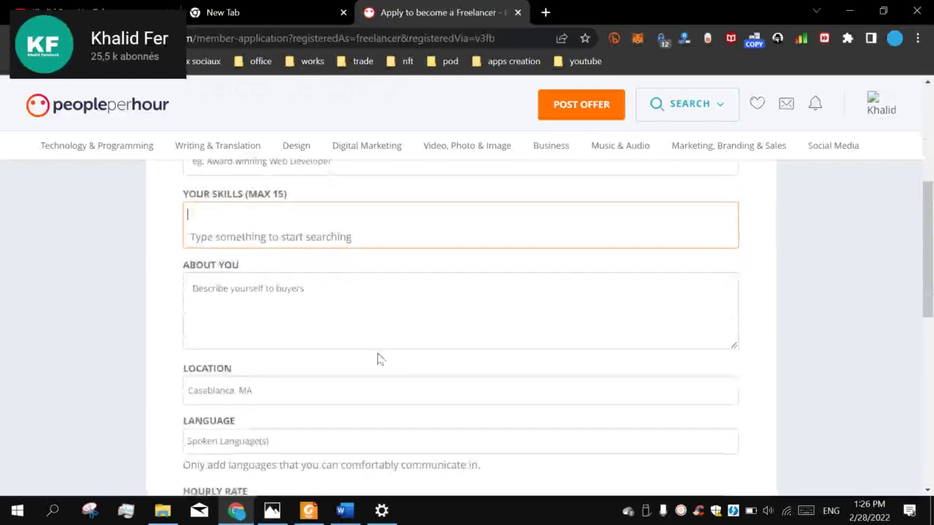
pyautogui.click(248, 294)
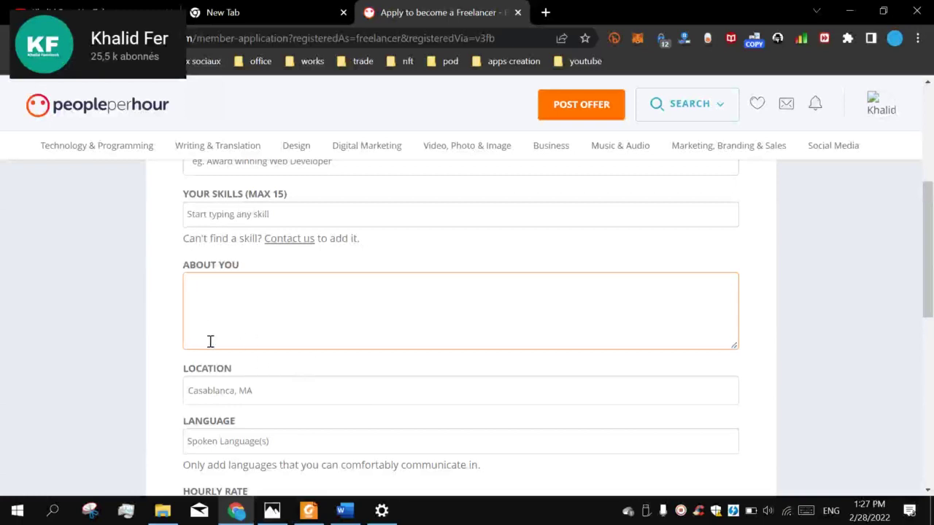
# Edit the application's location to read "Casablanca, Ma".
pyautogui.moveTo(229, 389); pyautogui.dragTo(278, 387)
pyautogui.click(307, 391)
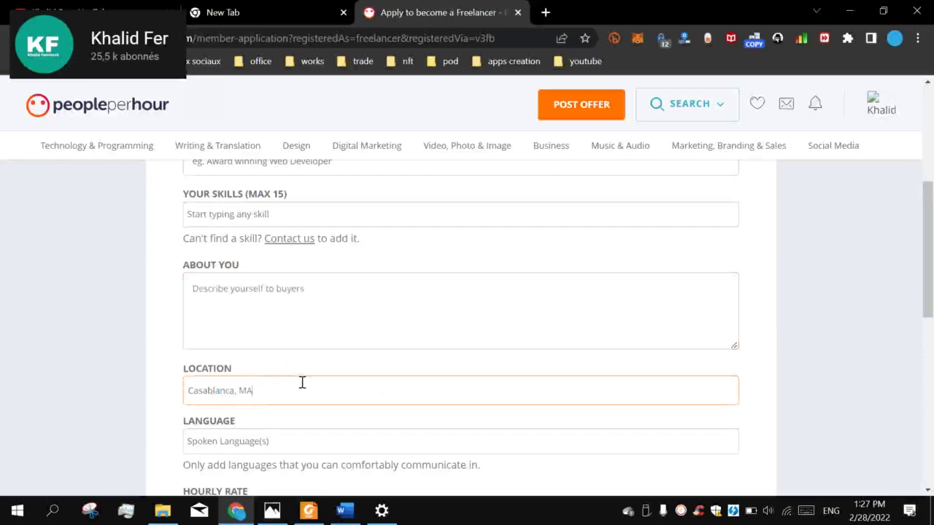
pyautogui.write('b')
pyautogui.press('BackSpace')
pyautogui.press('BackSpace')
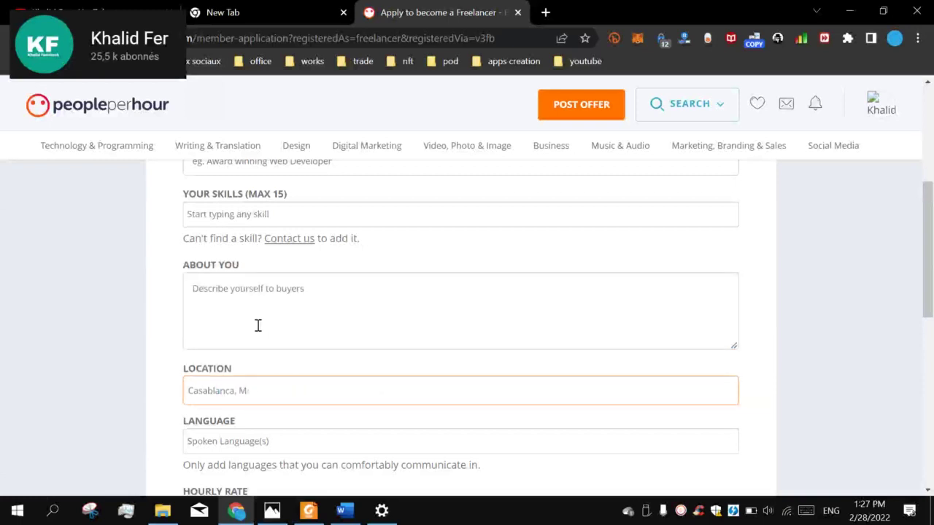
pyautogui.write('a')
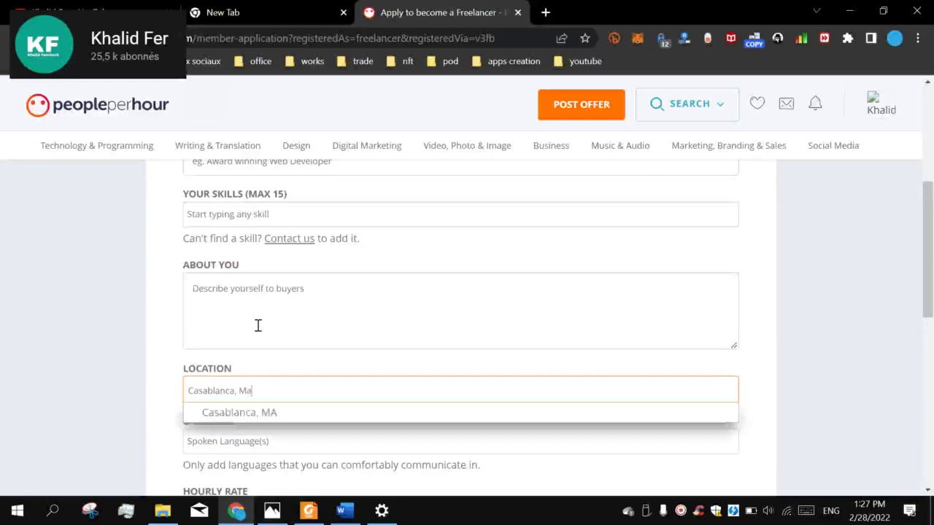
pyautogui.click(315, 369)
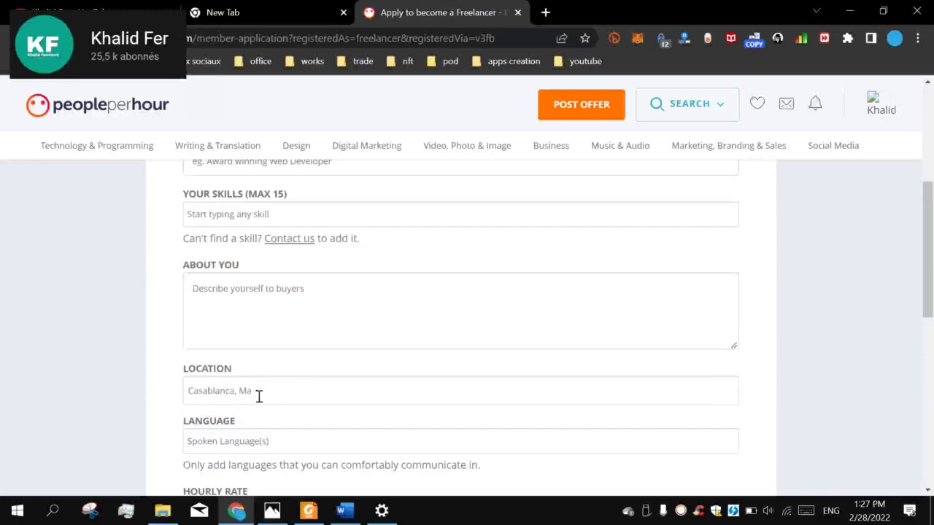
pyautogui.moveTo(257, 394); pyautogui.dragTo(186, 388)
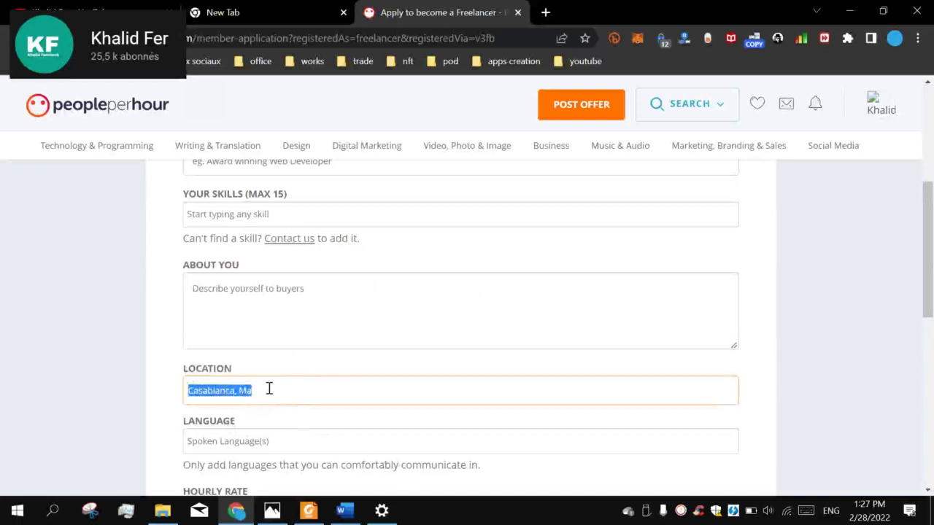
# Inspect the spoken languages field of the application without adding a language.
pyautogui.scroll(-1, 269, 388)
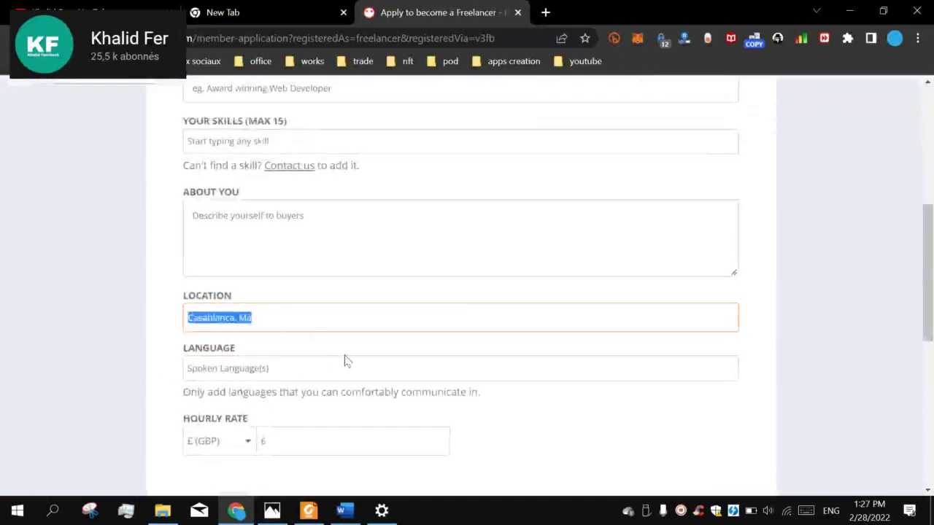
pyautogui.scroll(-2, 346, 362)
pyautogui.click(269, 227)
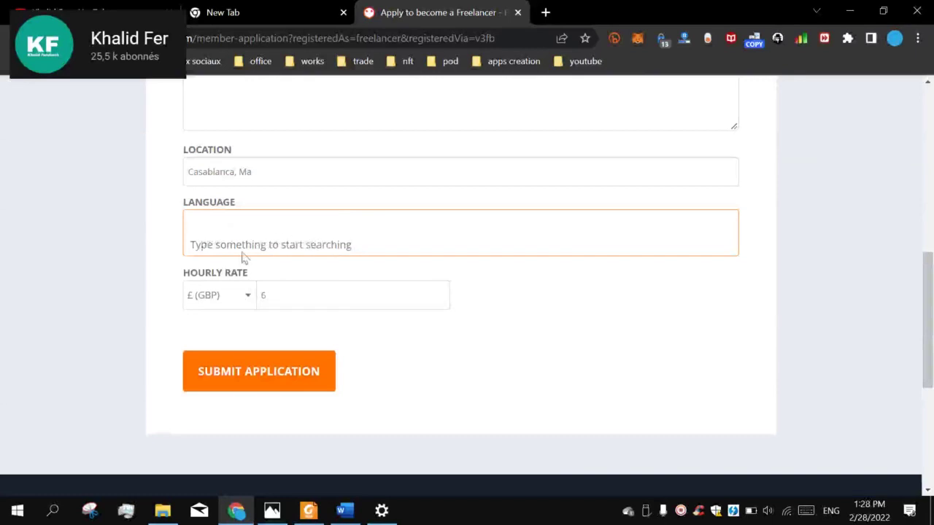
pyautogui.press('Escape')
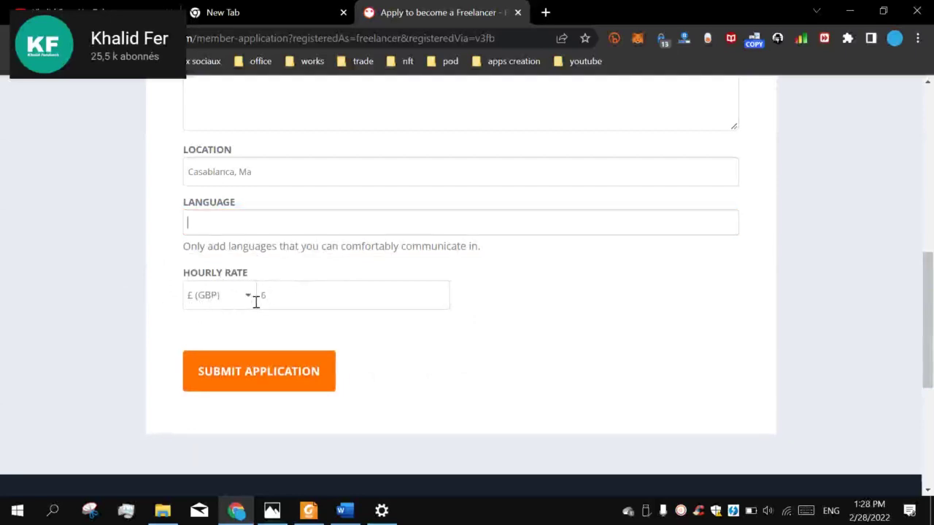
# Set the currency of the hourly rate to $ (USD).
pyautogui.click(233, 304)
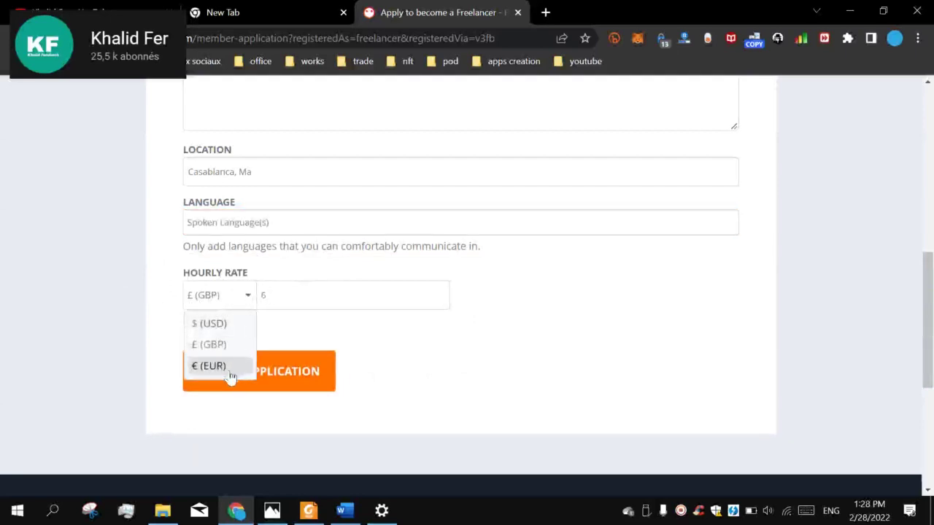
pyautogui.click(232, 323)
pyautogui.click(314, 297)
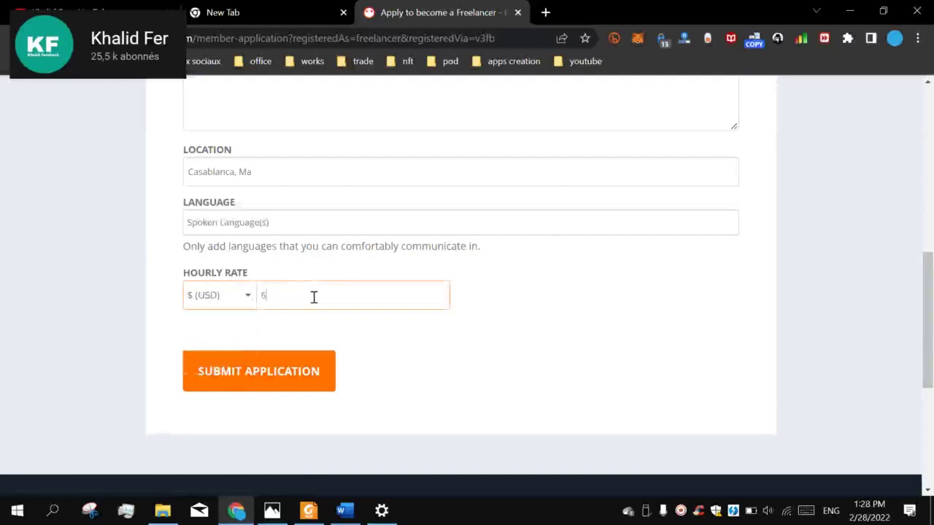
pyautogui.doubleClick(265, 295)
pyautogui.click(271, 296)
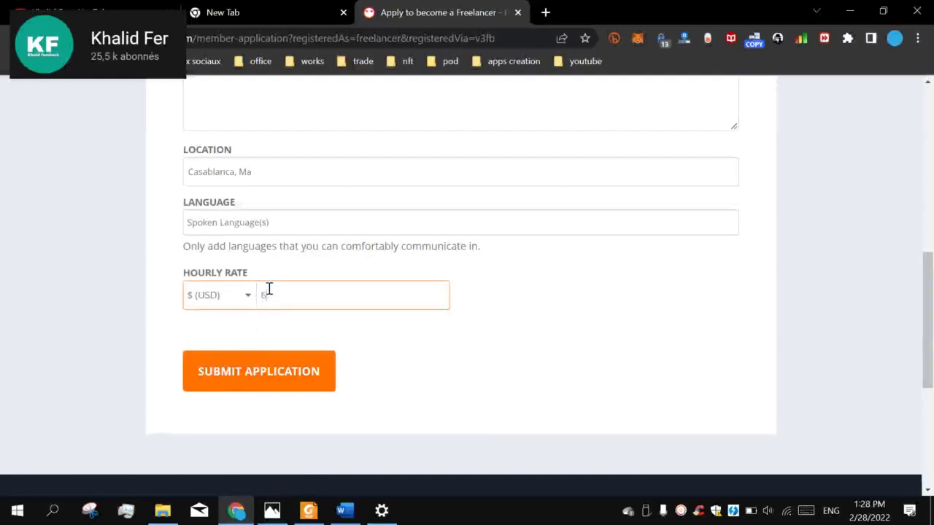
pyautogui.doubleClick(264, 295)
pyautogui.click(267, 299)
pyautogui.moveTo(271, 298); pyautogui.dragTo(250, 314)
pyautogui.click(318, 299)
pyautogui.scroll(2, 263, 354)
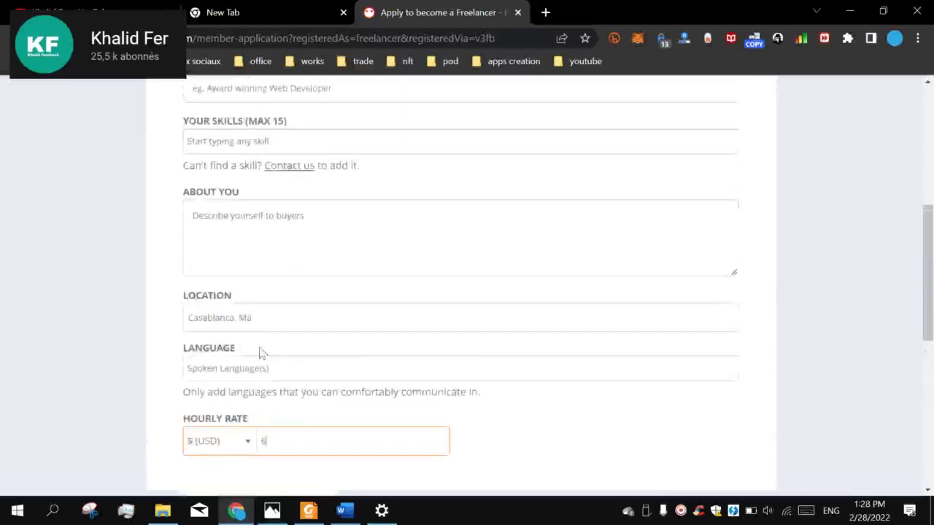
pyautogui.scroll(1, 167, 150)
pyautogui.scroll(2, 167, 151)
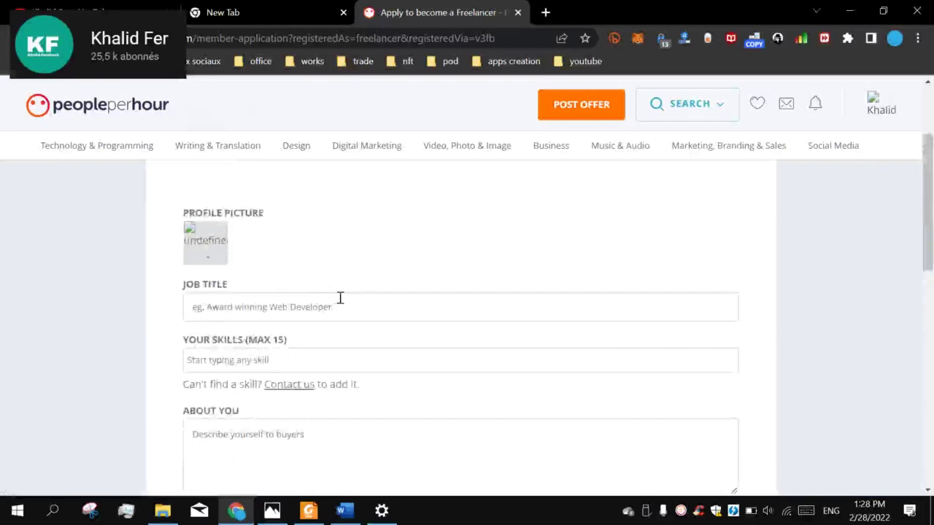
pyautogui.scroll(-5, 290, 389)
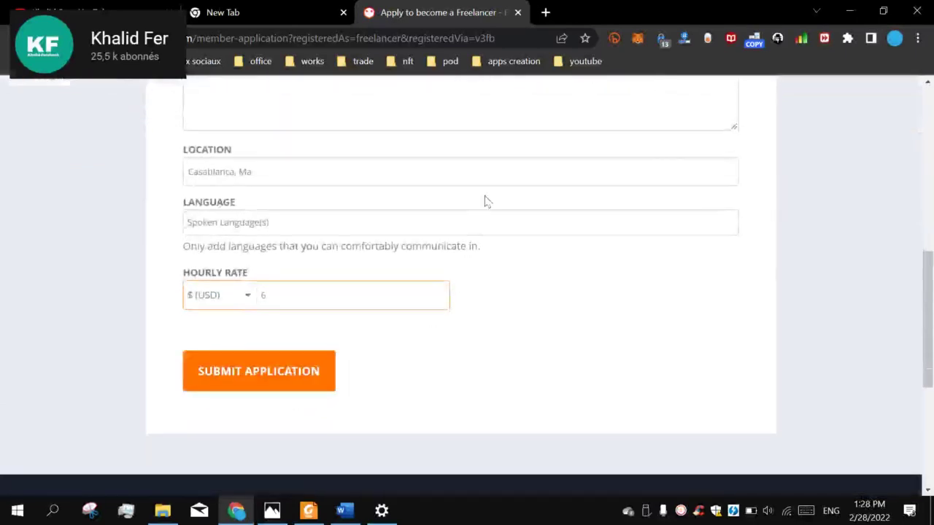
pyautogui.rightClick(451, 14)
pyautogui.click(525, 119)
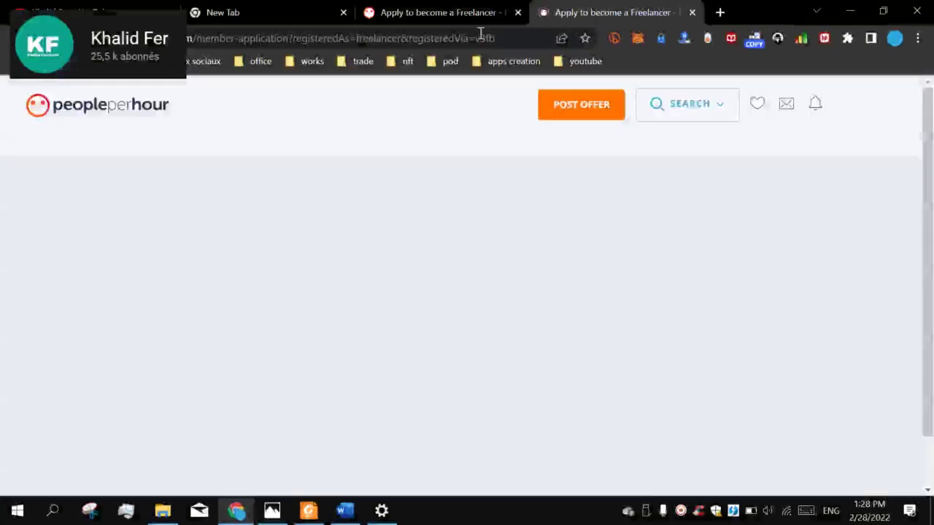
pyautogui.click(479, 33)
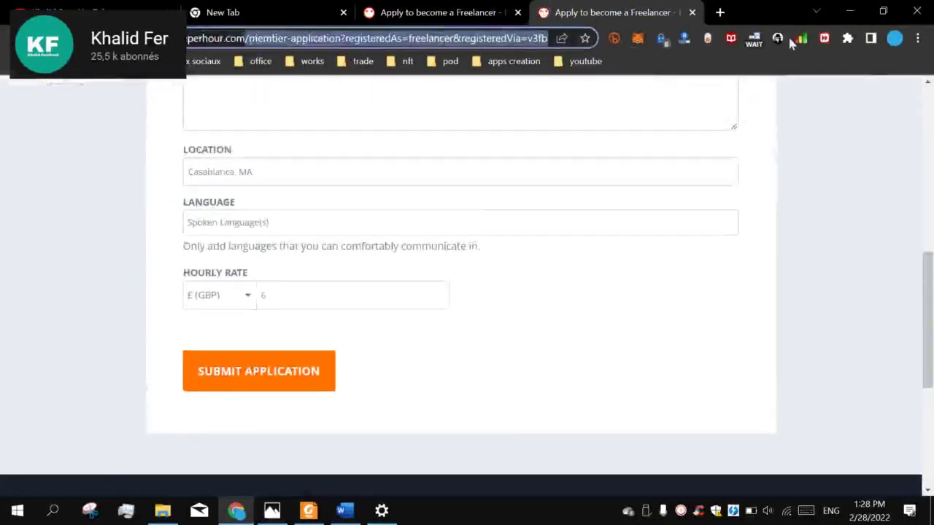
pyautogui.write('https://www.peopleperhour.com')
pyautogui.press('Return')
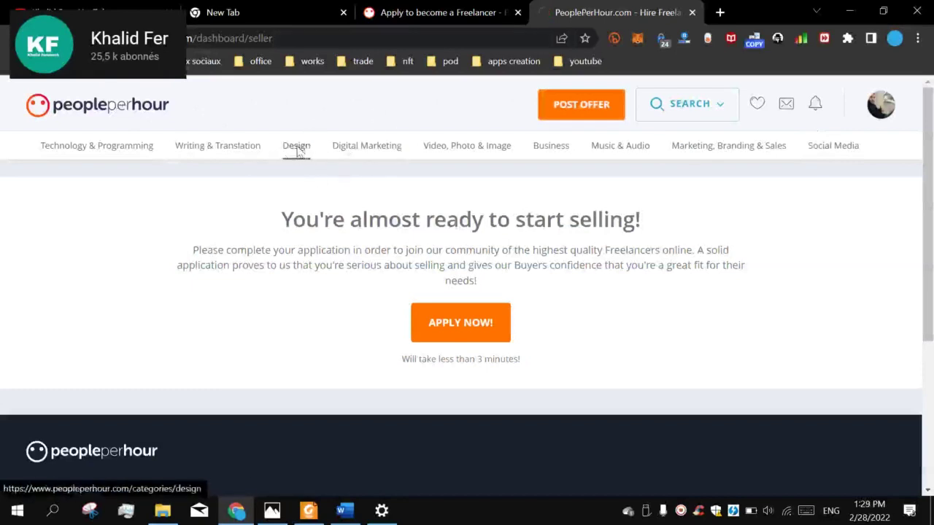
# Open the Design category and look through its popular design categories.
pyautogui.click(296, 149)
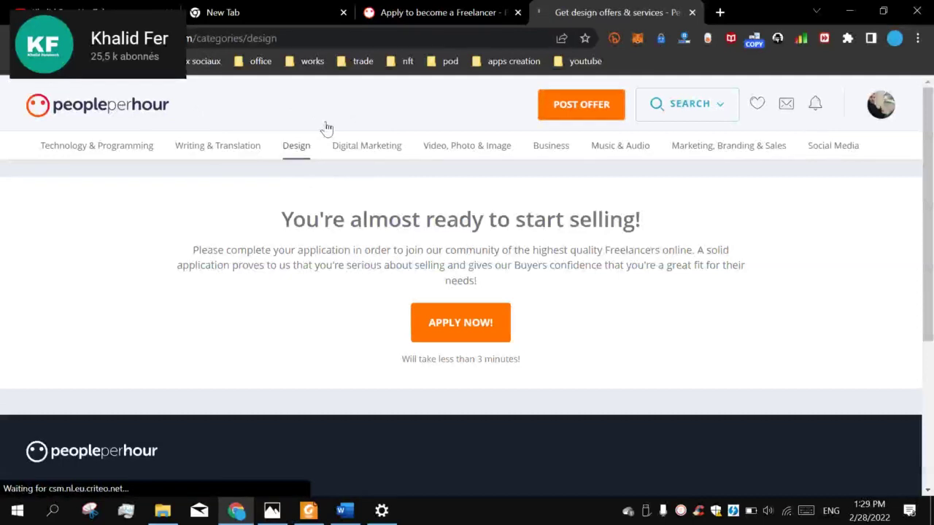
pyautogui.scroll(-2, 435, 347)
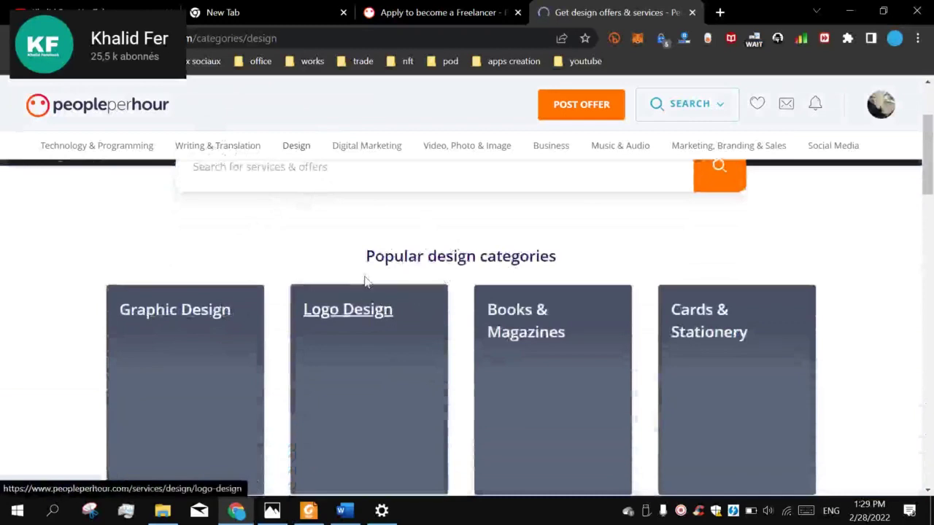
pyautogui.scroll(-2, 450, 294)
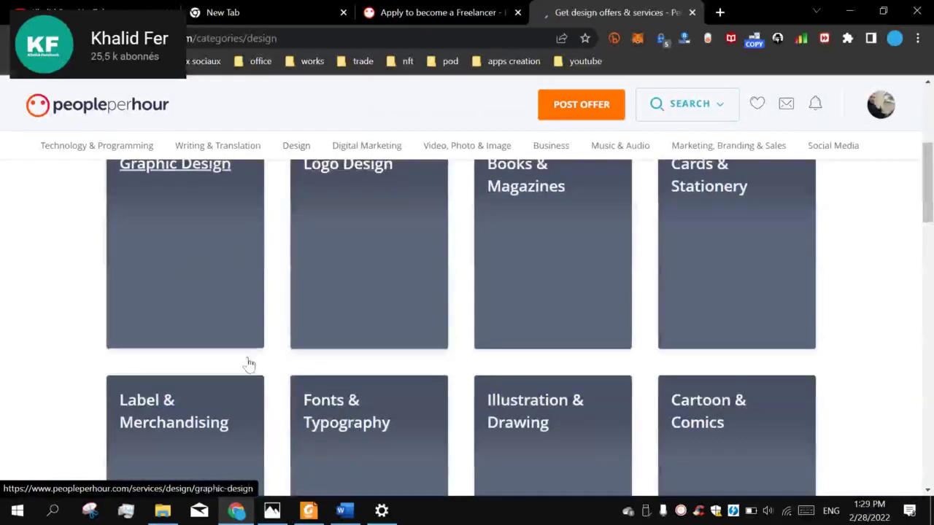
pyautogui.scroll(1, 452, 299)
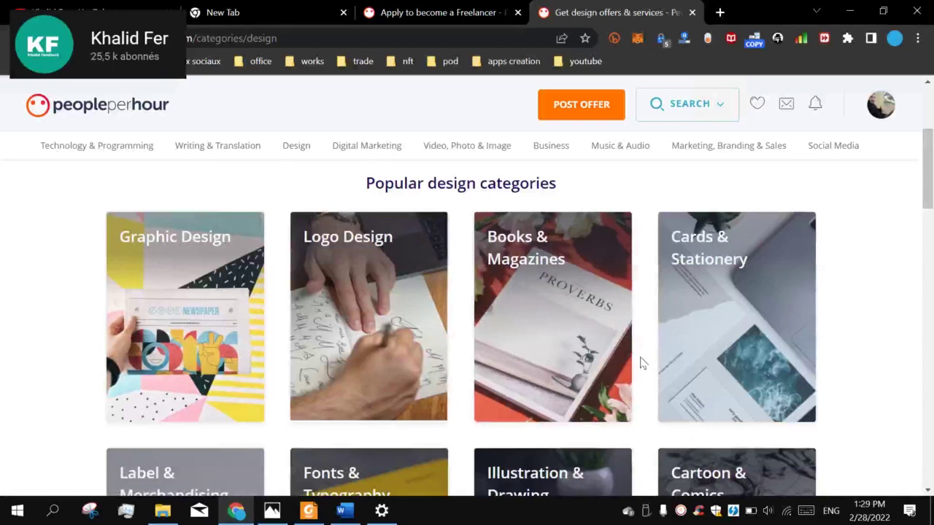
pyautogui.scroll(-3, 365, 263)
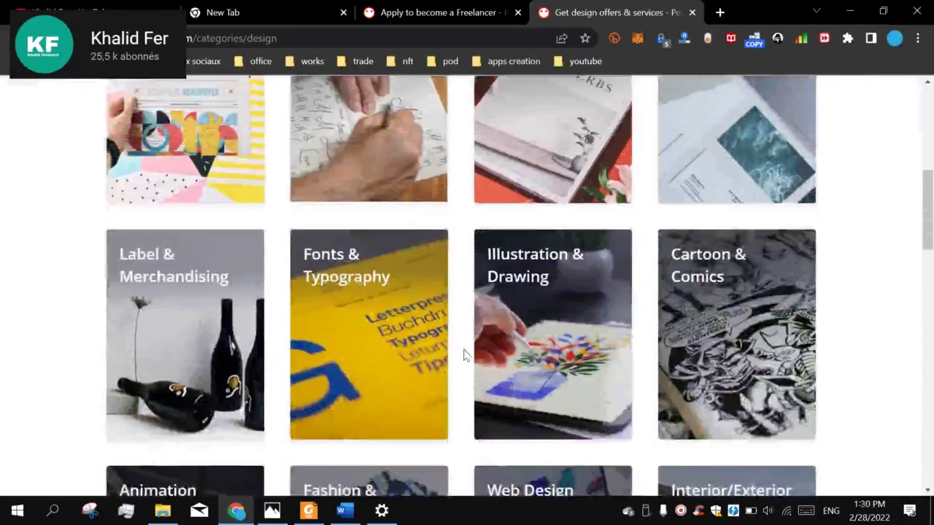
pyautogui.scroll(-4, 460, 358)
pyautogui.scroll(7, 453, 387)
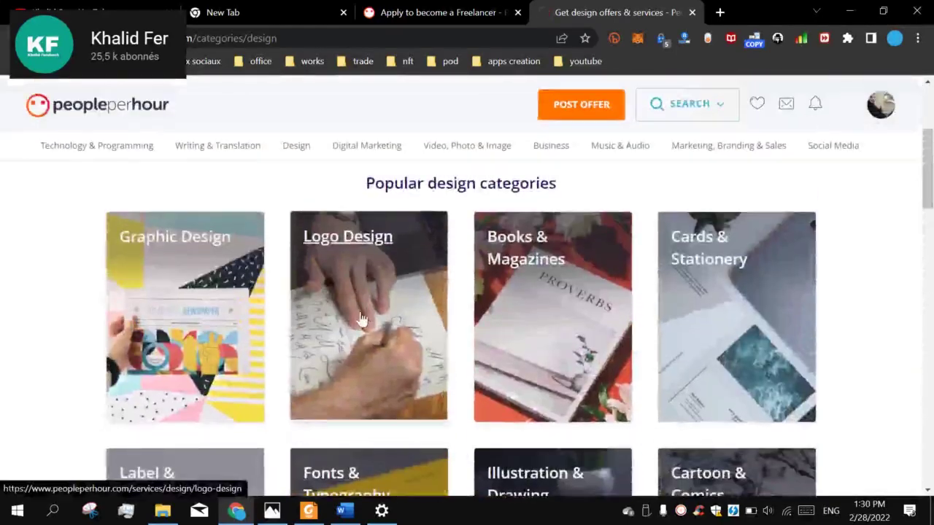
# Open the Logo Design services and examine the listed offers, comparing their titles, ratings and prices.
pyautogui.click(393, 258)
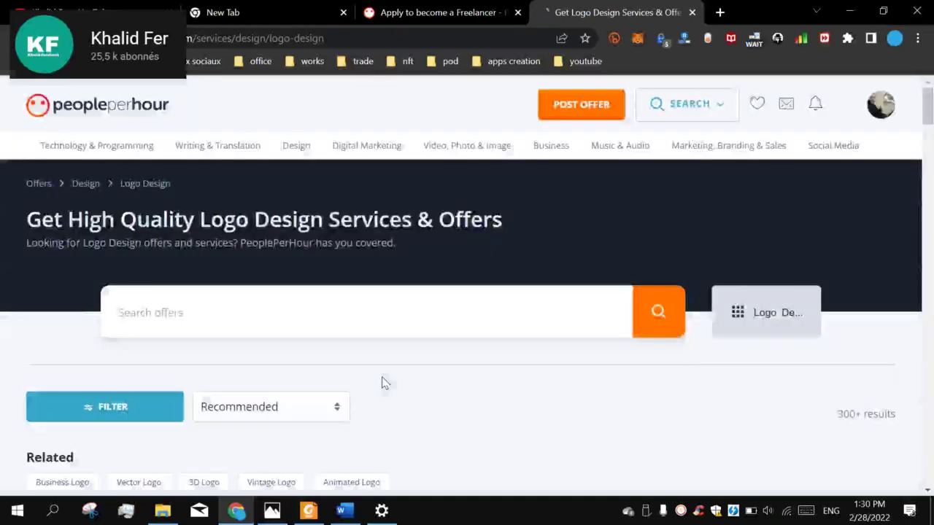
pyautogui.scroll(-5, 385, 383)
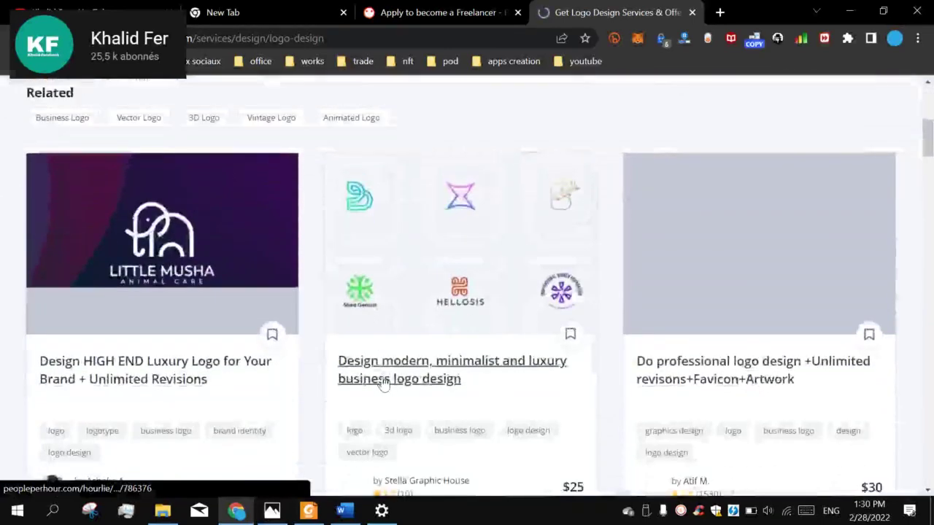
pyautogui.scroll(-1, 382, 386)
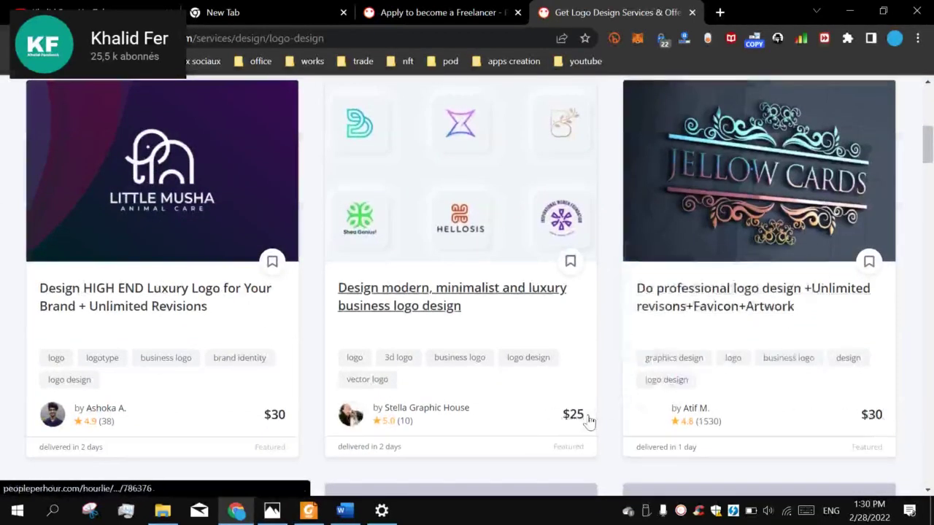
pyautogui.scroll(-3, 853, 433)
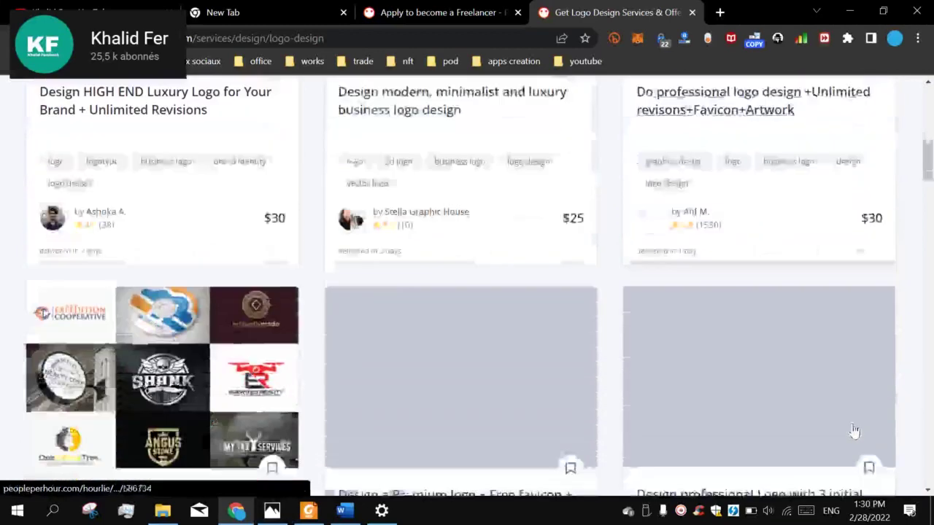
pyautogui.scroll(3, 440, 356)
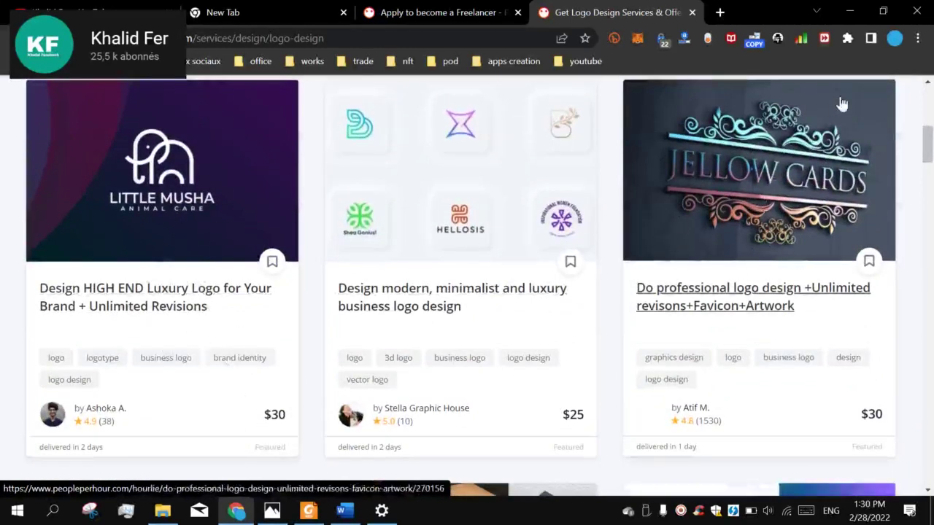
pyautogui.moveTo(928, 146); pyautogui.dragTo(928, 150)
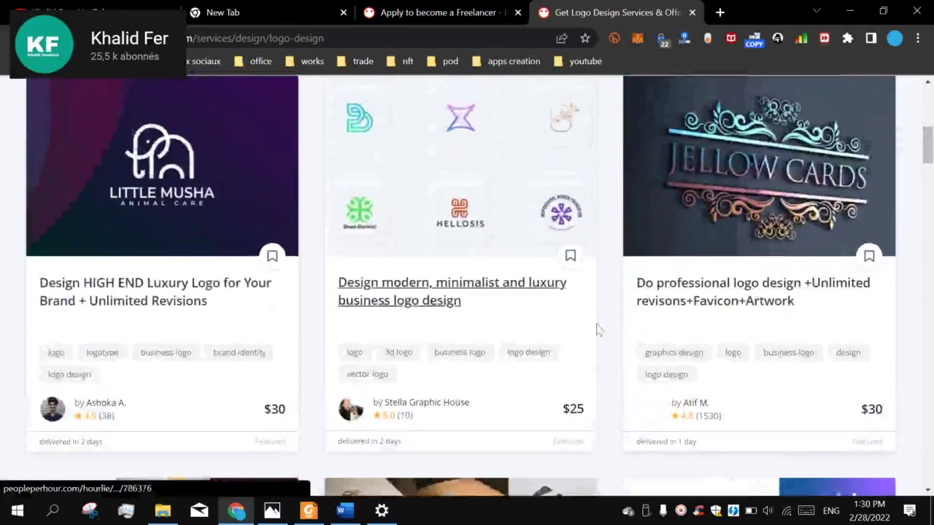
pyautogui.scroll(-4, 438, 394)
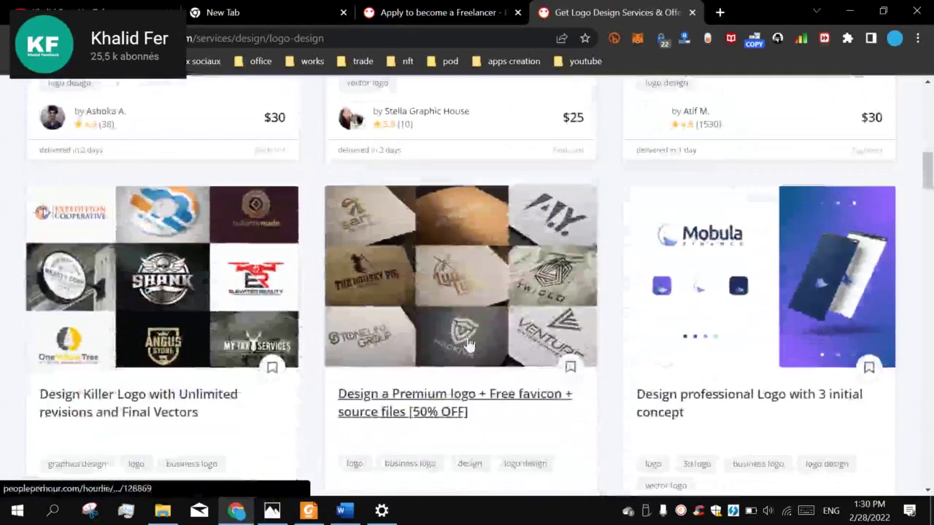
# Examine further logo design offers down the results page, comparing their prices, review ratings and delivery times.
pyautogui.scroll(-2, 477, 437)
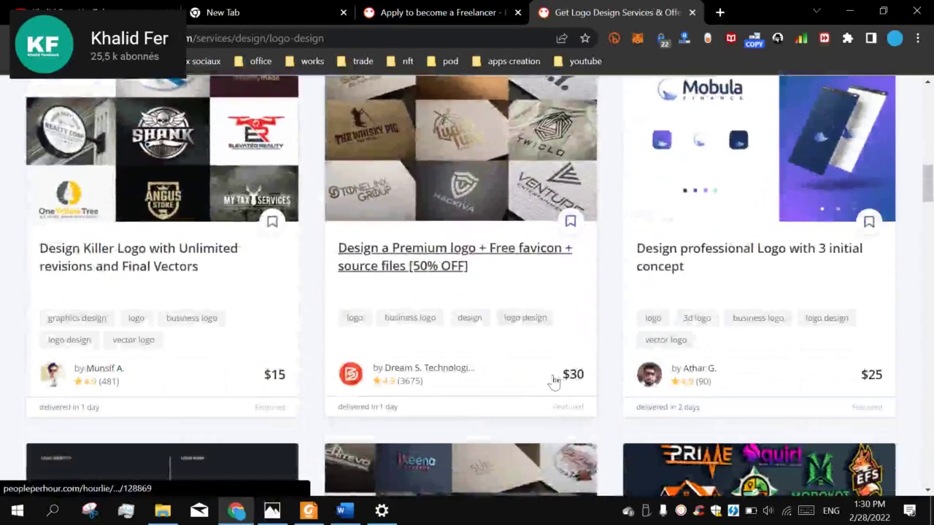
pyautogui.scroll(-1, 267, 358)
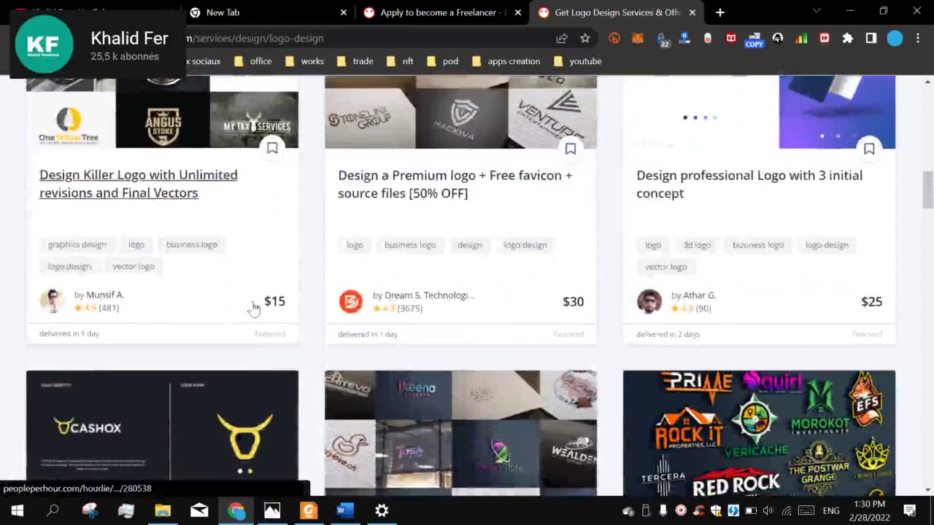
pyautogui.scroll(1, 267, 240)
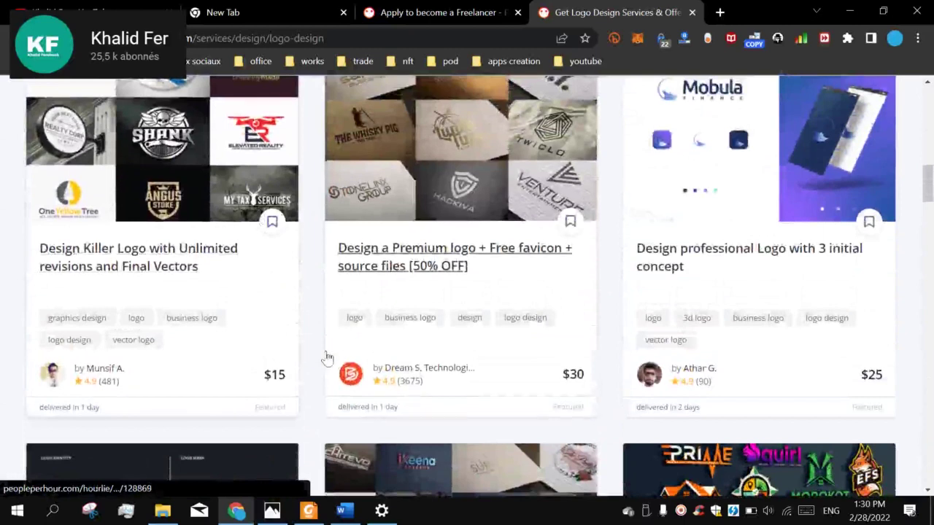
pyautogui.moveTo(122, 381)
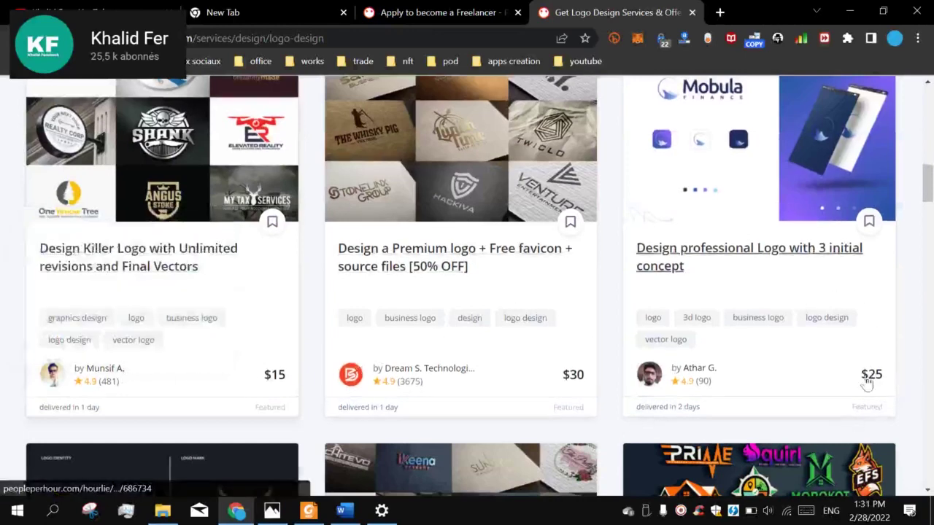
pyautogui.scroll(2, 850, 294)
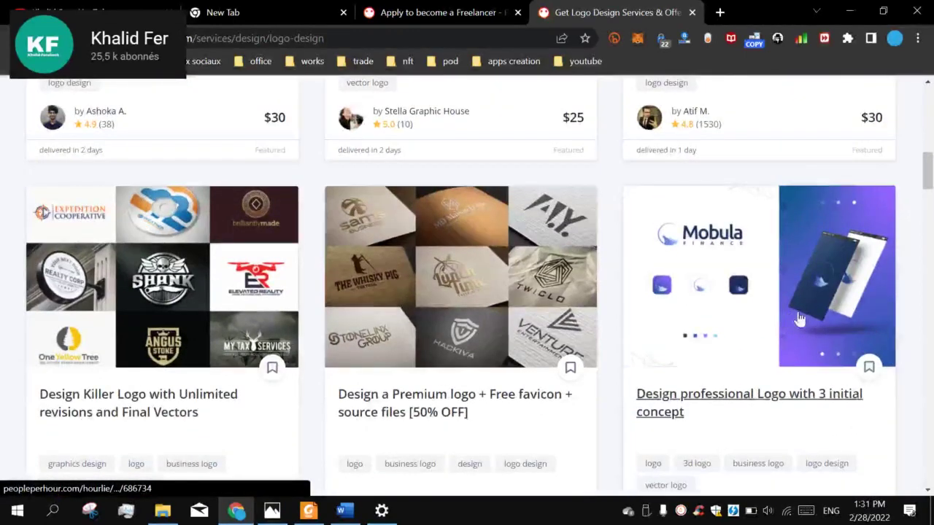
pyautogui.scroll(-4, 657, 343)
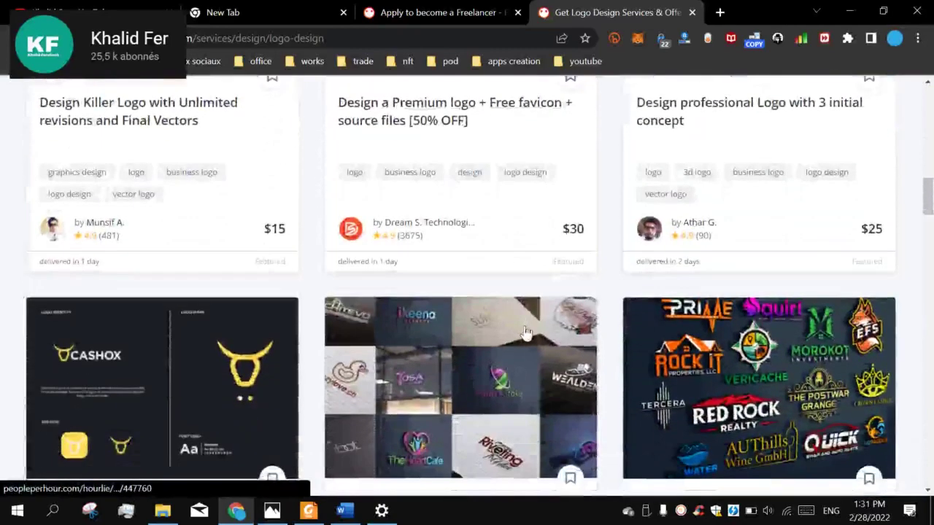
pyautogui.scroll(-3, 526, 332)
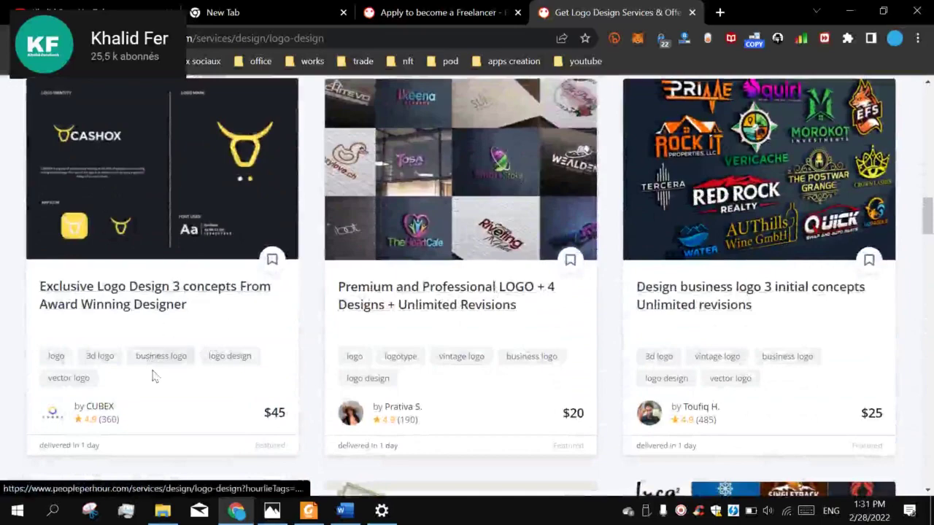
pyautogui.scroll(-5, 187, 348)
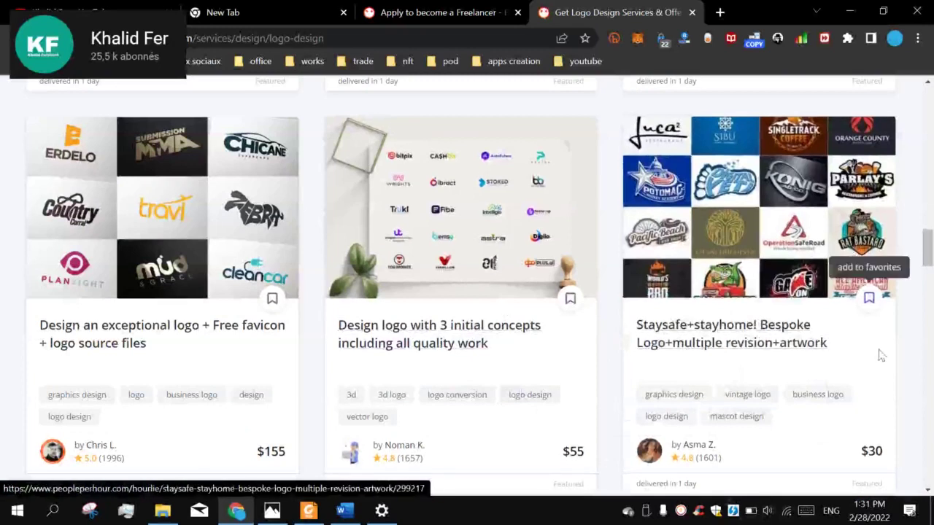
pyautogui.scroll(-1, 396, 319)
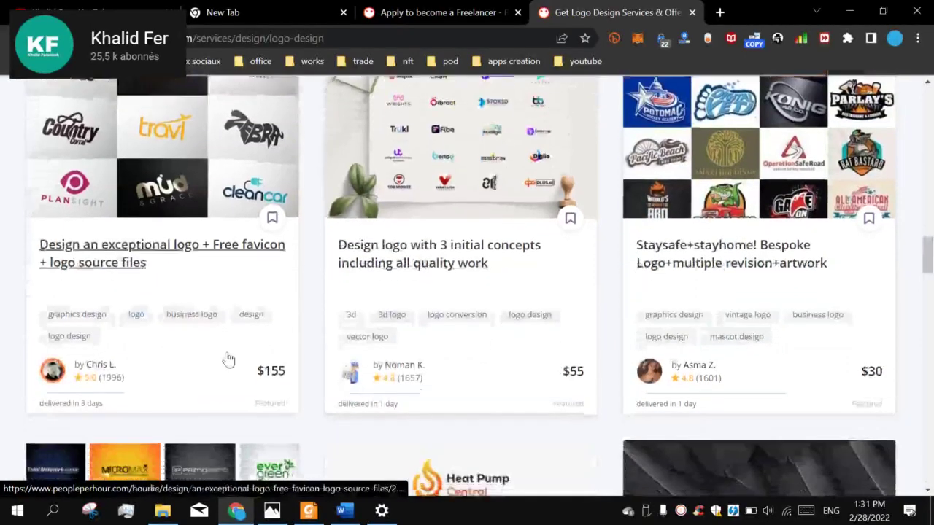
pyautogui.scroll(-4, 228, 359)
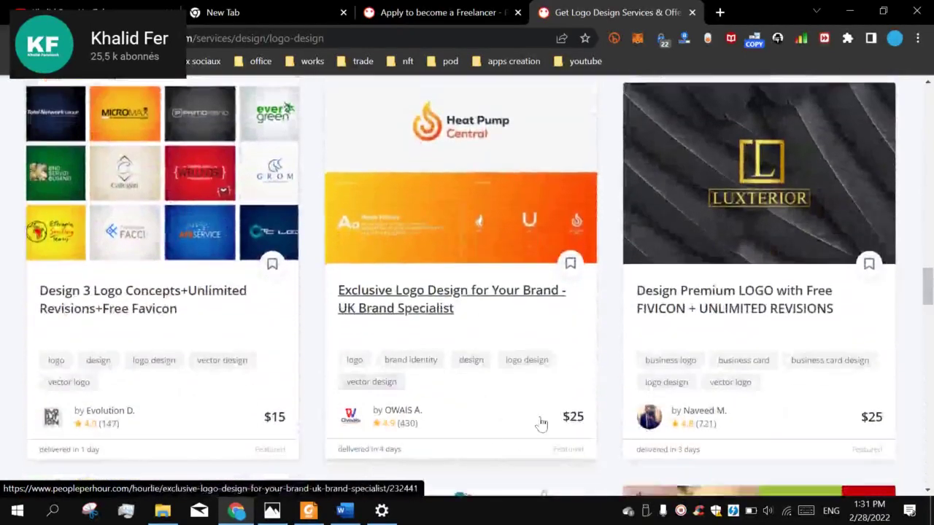
pyautogui.scroll(-1, 401, 299)
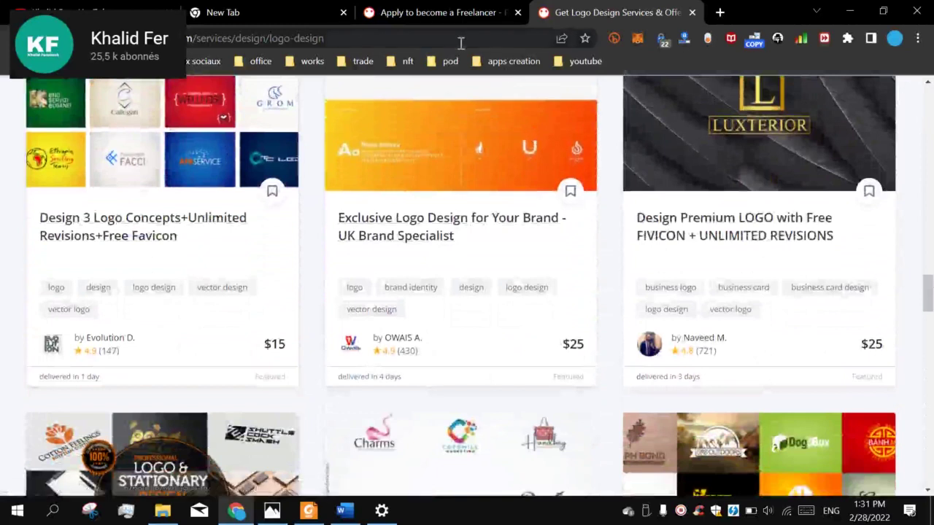
# Return to the freelancer application form, check the hourly rate and try to submit the application.
pyautogui.click(479, 15)
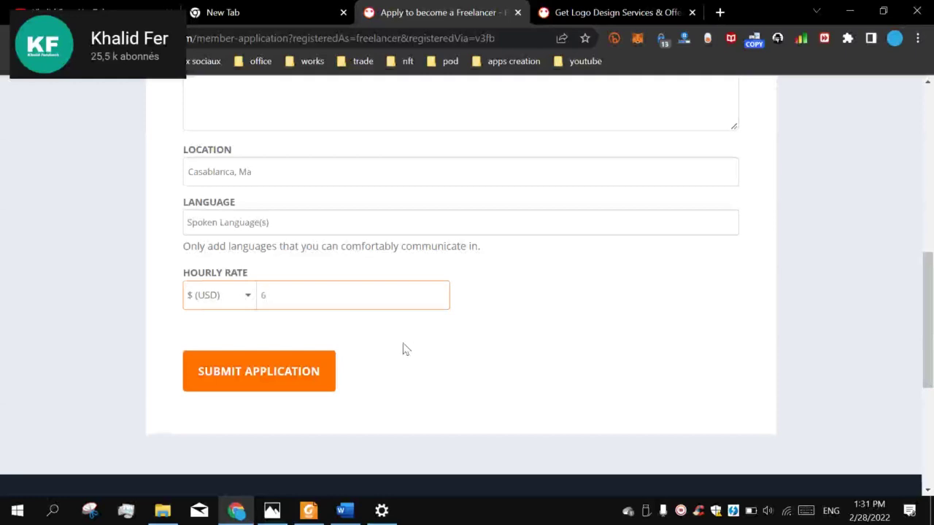
pyautogui.moveTo(263, 285); pyautogui.dragTo(318, 304)
pyautogui.click(285, 379)
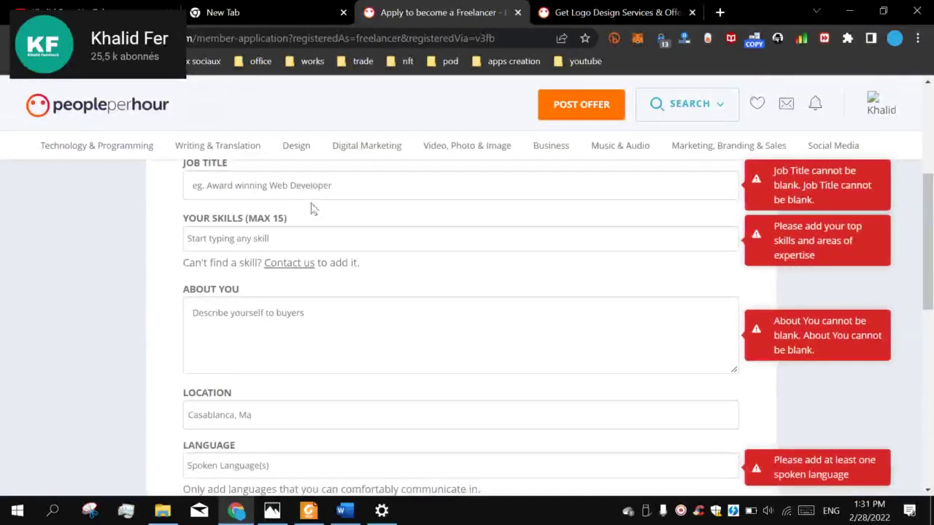
# Enter job title "Design", skills adobe photoshop and adobe illustrator, and About You text "Get High Quality Logo Design Services & Offers".
pyautogui.click(253, 188)
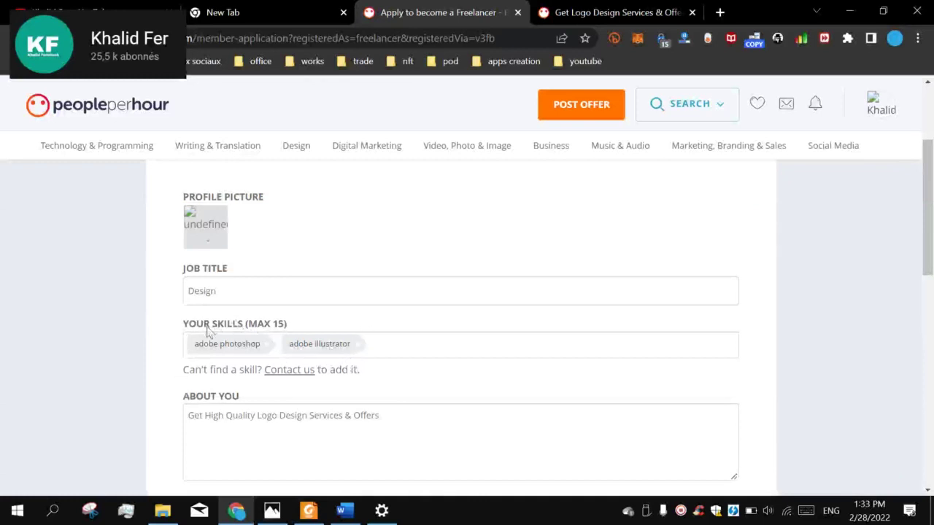
pyautogui.moveTo(325, 349)
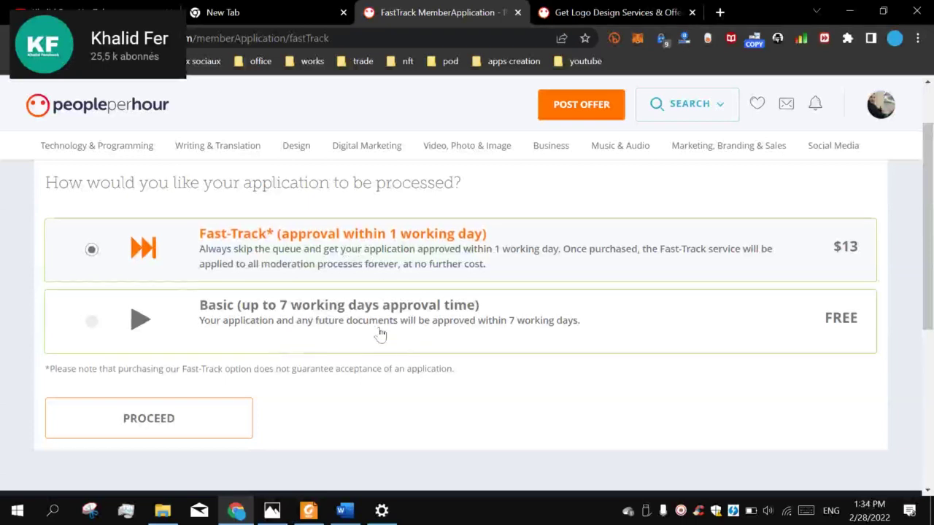
# Choose the free Basic processing option (up to 7 working days approval time) and proceed with the application.
pyautogui.click(136, 318)
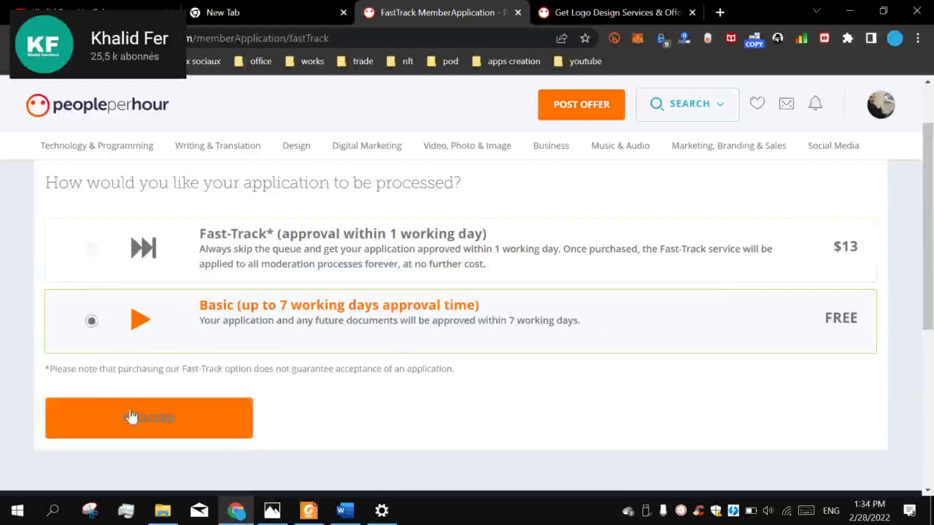
pyautogui.click(183, 425)
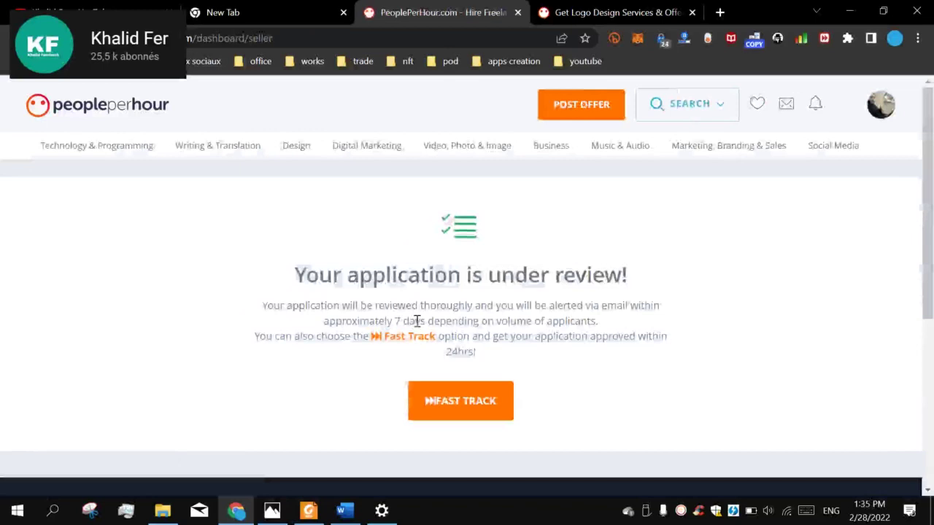
pyautogui.click(480, 397)
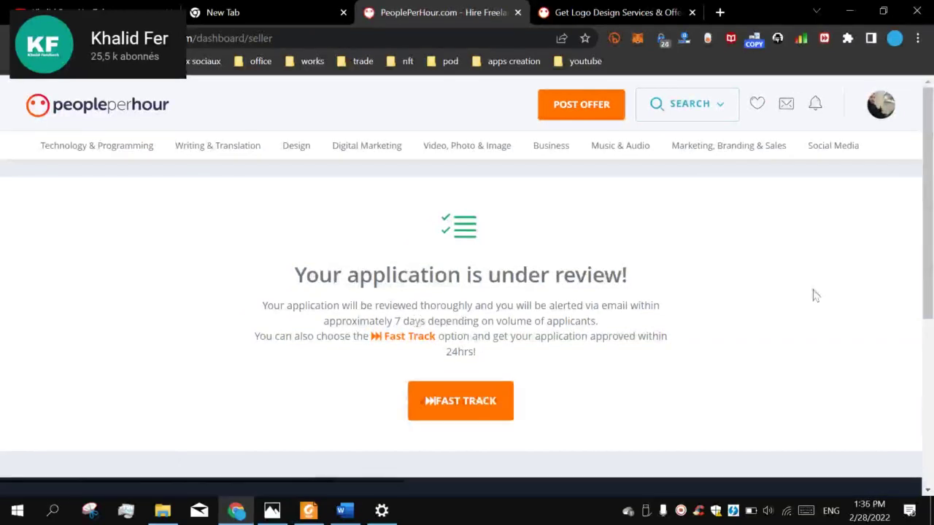